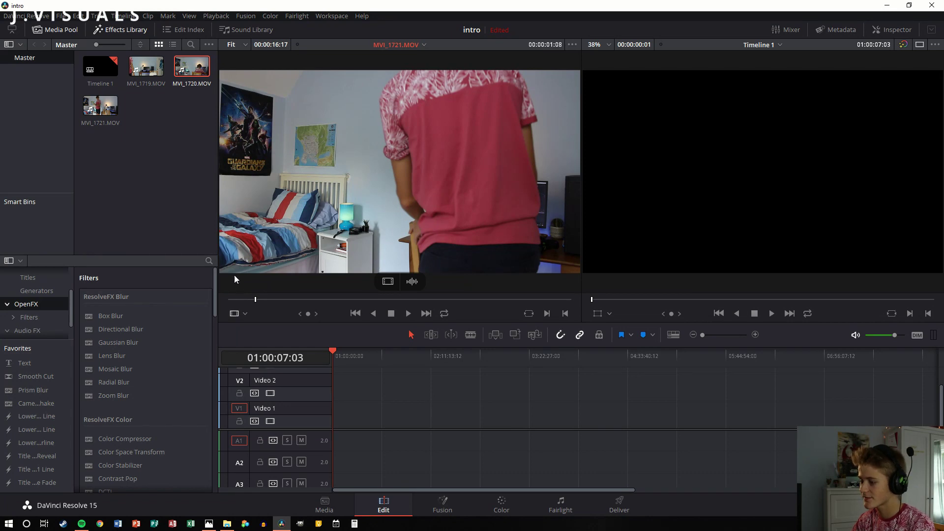
- Load the MVI_1720.MOV take in the source viewer and preview it from the start
double_click(193, 72)
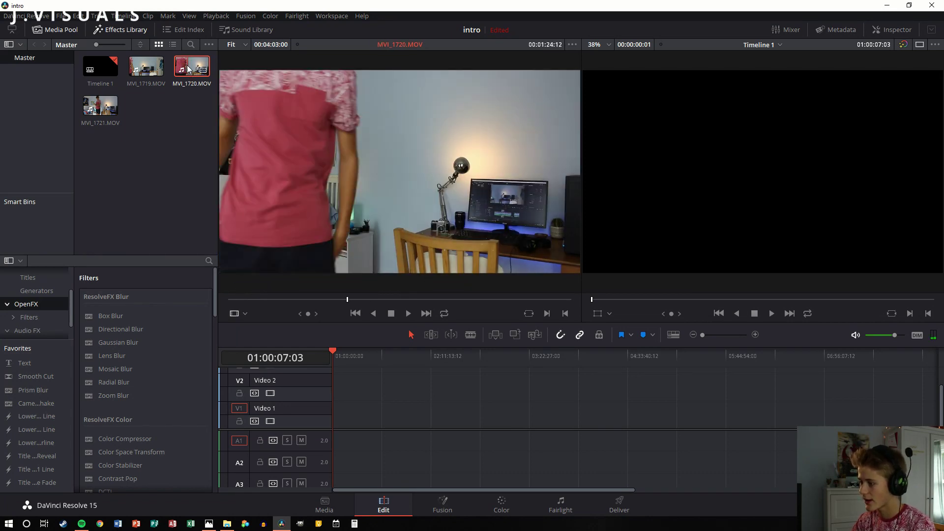
left_click(229, 299)
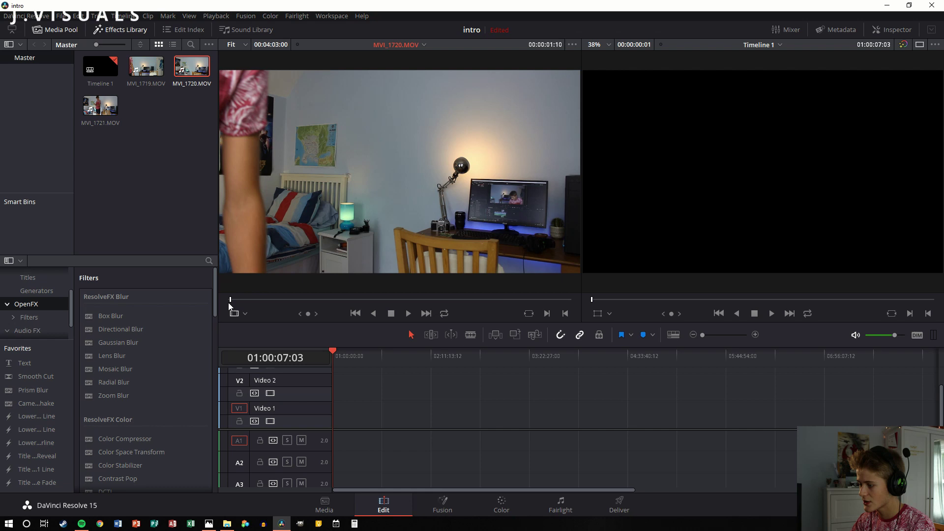
left_click_drag(231, 303, 396, 305)
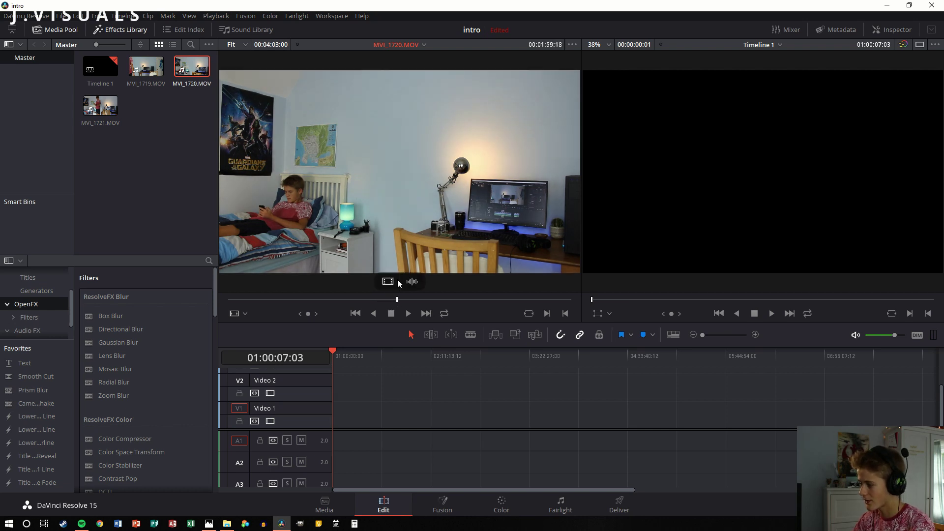
- Add MVI_1720.MOV to Video 1, zoom the timeline, and snap the clip to 01:00:00:00
left_click_drag(386, 319, 335, 432)
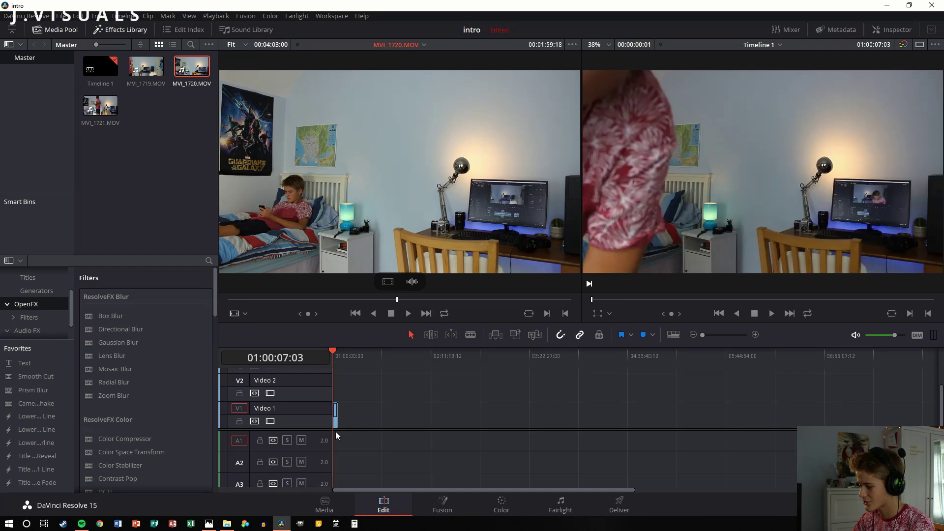
left_click(756, 334)
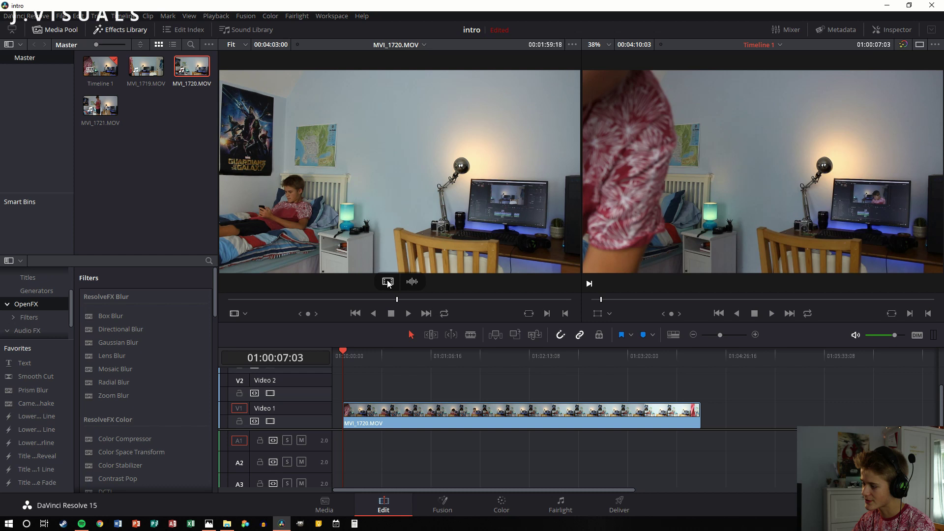
left_click_drag(363, 409, 354, 416)
left_click(338, 354)
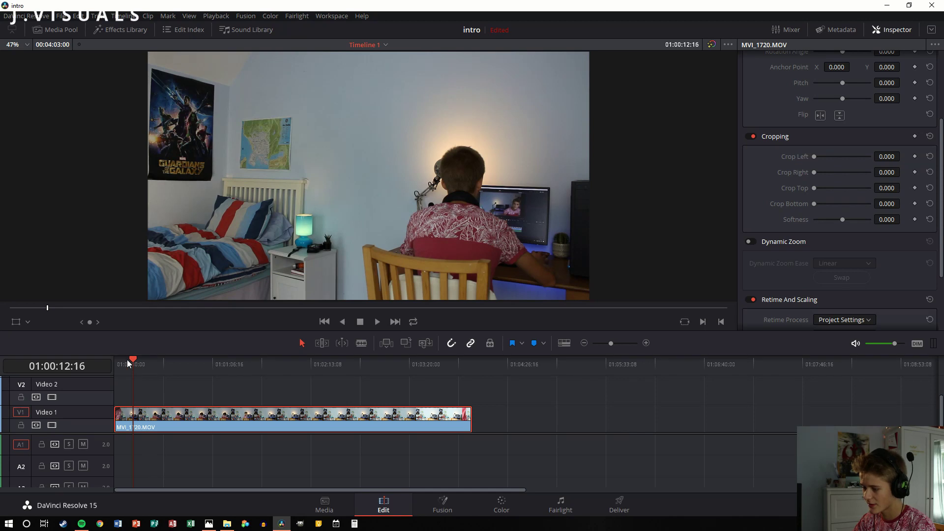
- Trim the clip's unwanted opening and blade it at 01:00:20:00
left_click_drag(116, 415, 134, 416)
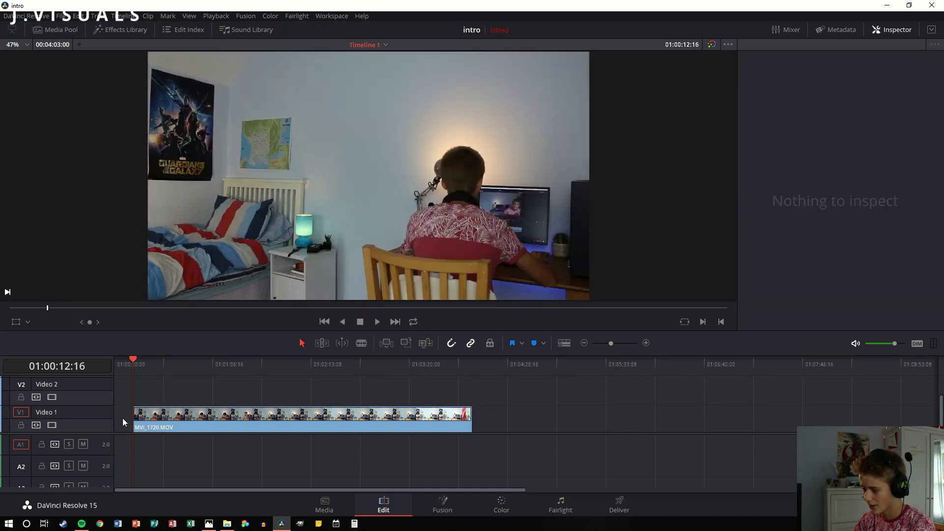
left_click_drag(132, 358, 119, 362)
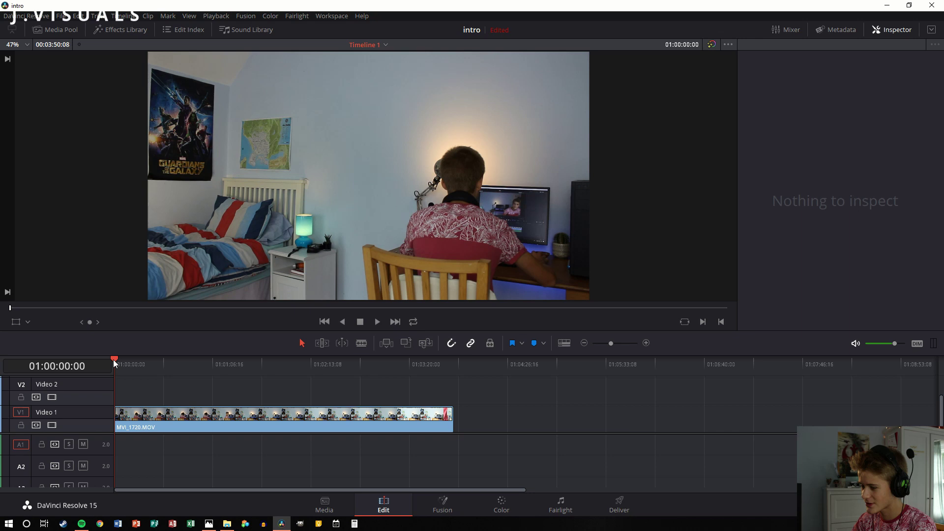
left_click_drag(115, 360, 144, 364)
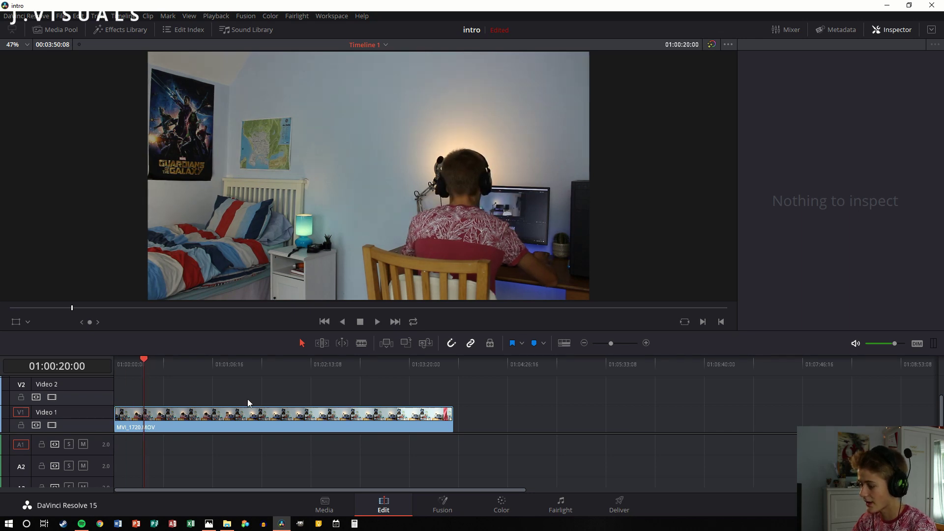
key("b")
left_click(145, 415)
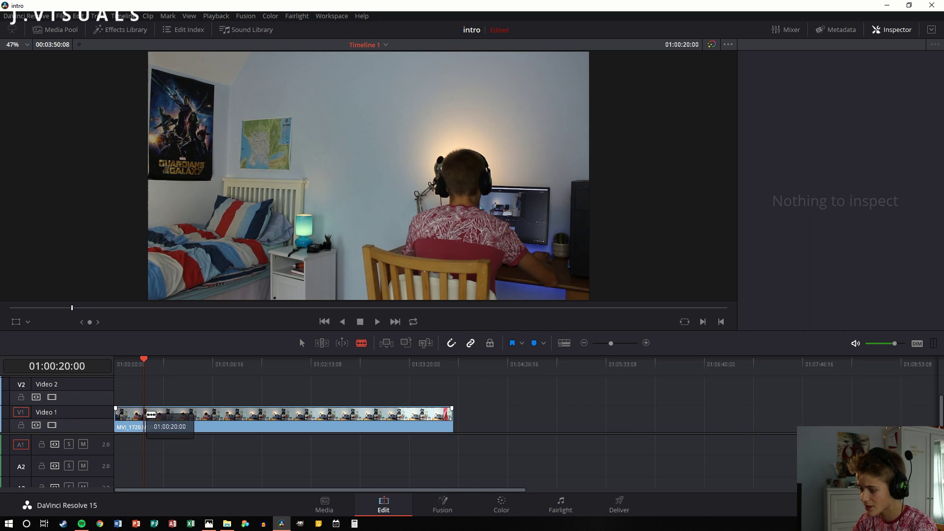
- Play ahead to find the bed shot and blade the clip at 01:01:23:10
key("space")
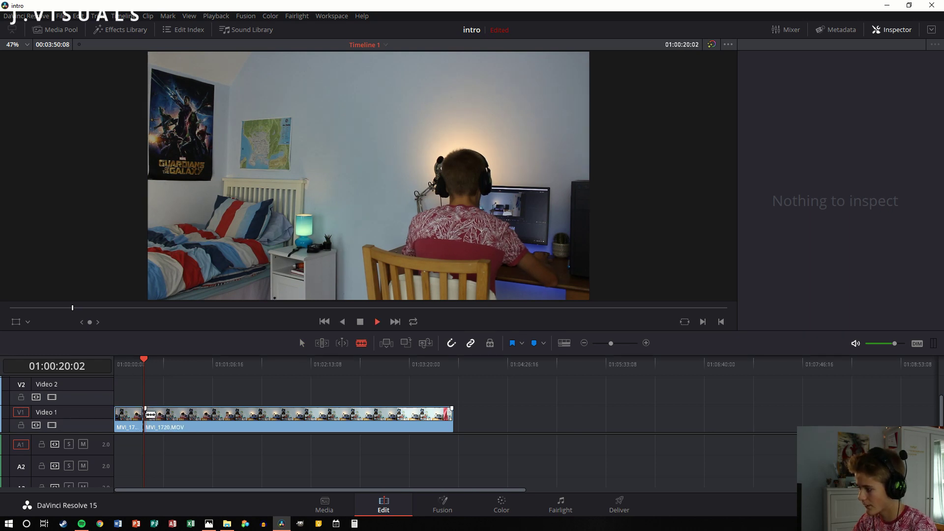
left_click(271, 364)
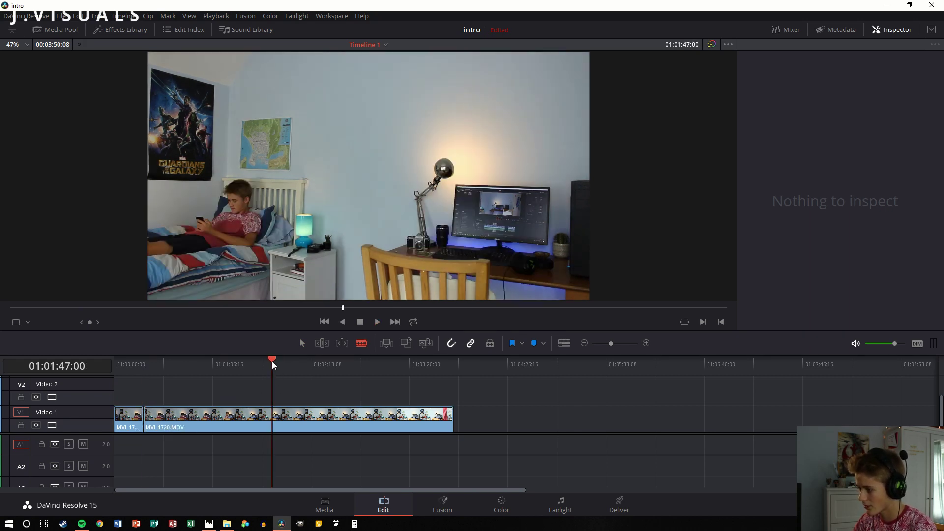
left_click_drag(274, 365, 236, 371)
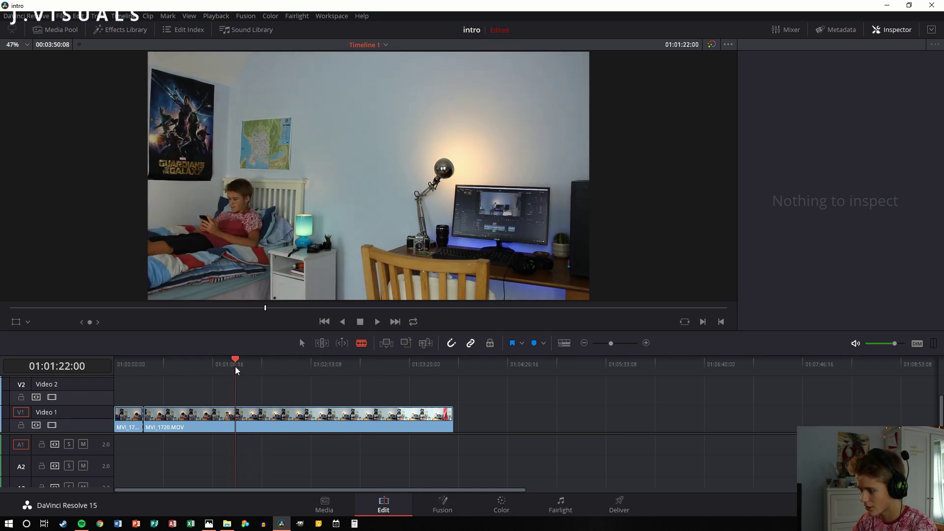
key("space")
key("space")
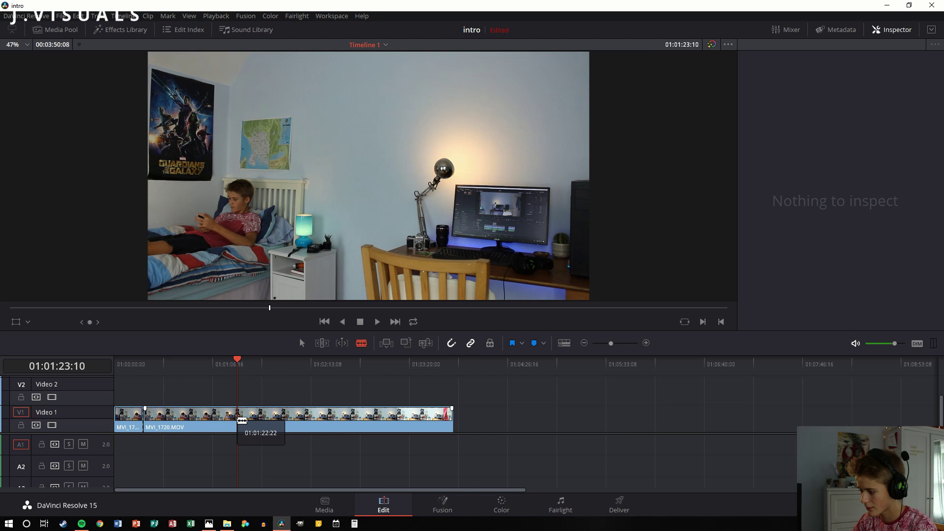
left_click(237, 418)
- Delete the unwanted middle piece and close the gap on Video 1
right_click(205, 418)
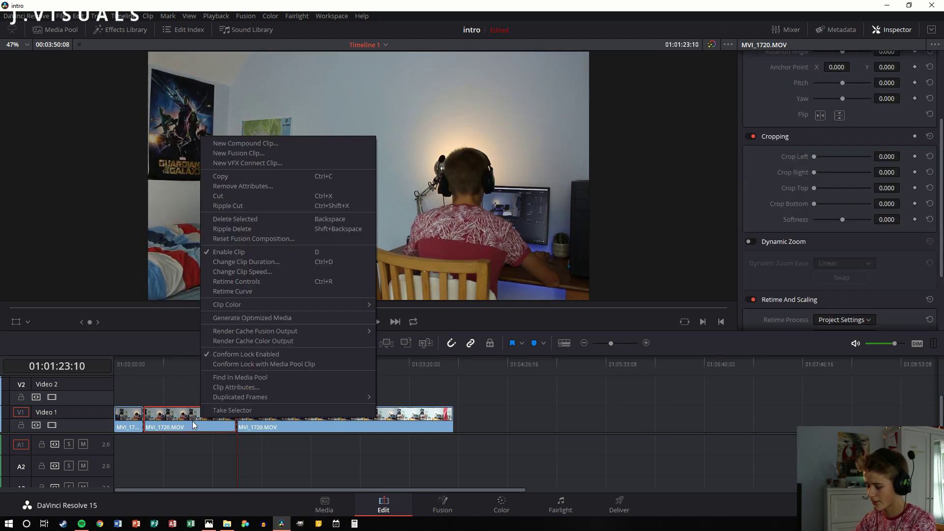
key("BackSpace")
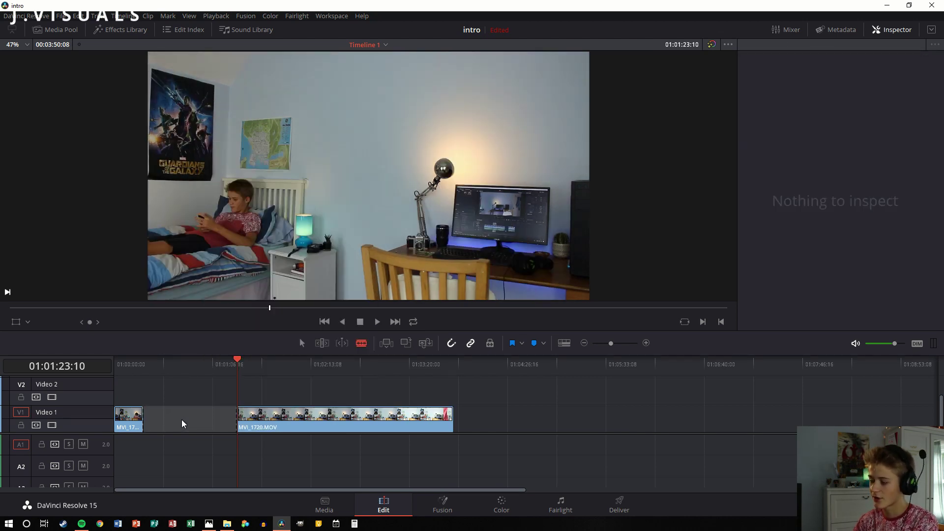
left_click(182, 420)
key("BackSpace")
- Review the two-piece edit around the join, then return the playhead to the start
left_click(147, 367)
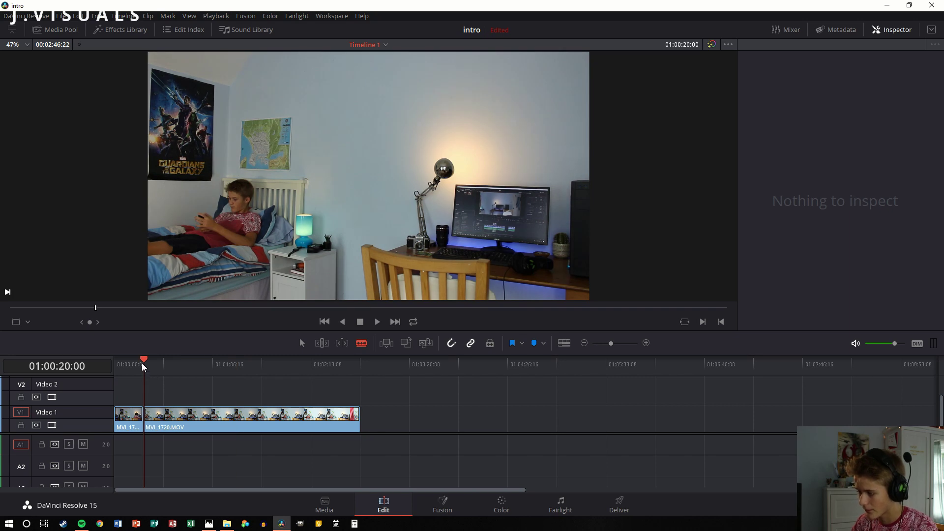
left_click_drag(144, 364, 174, 364)
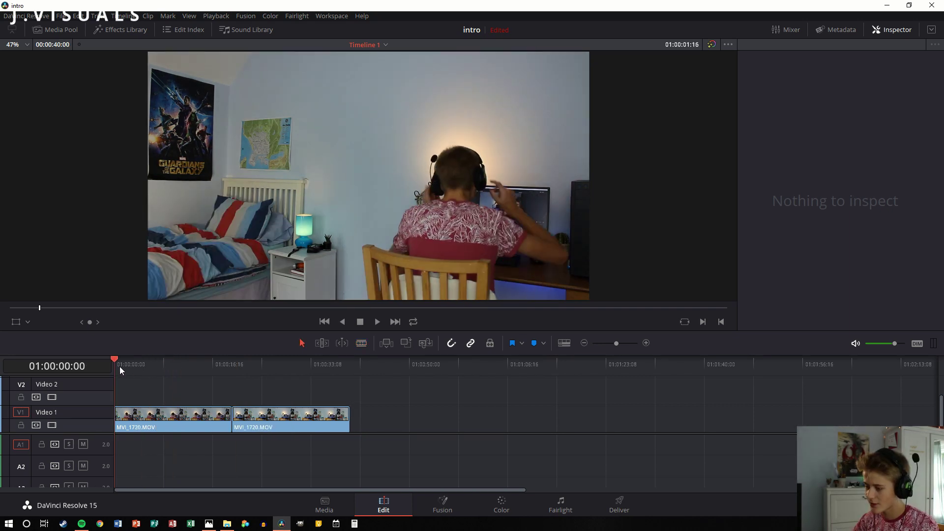
left_click_drag(119, 367, 98, 381)
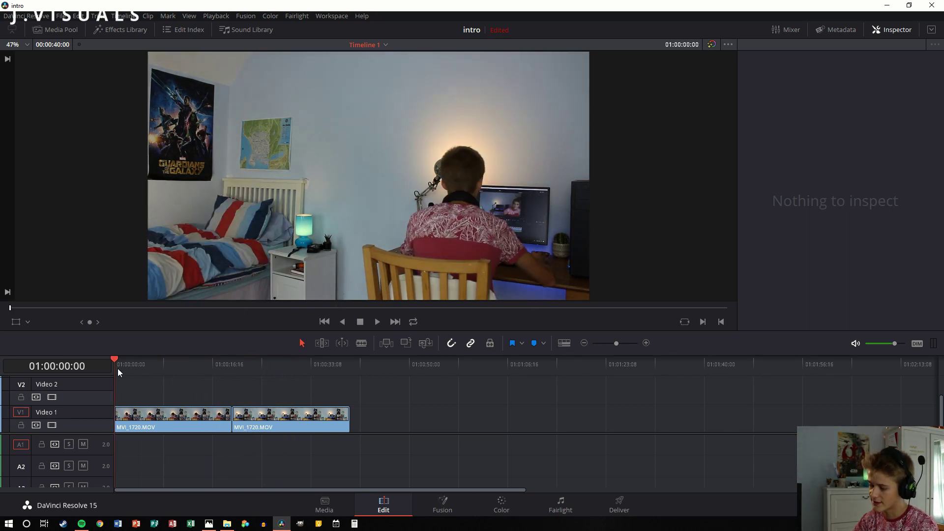
left_click(249, 364)
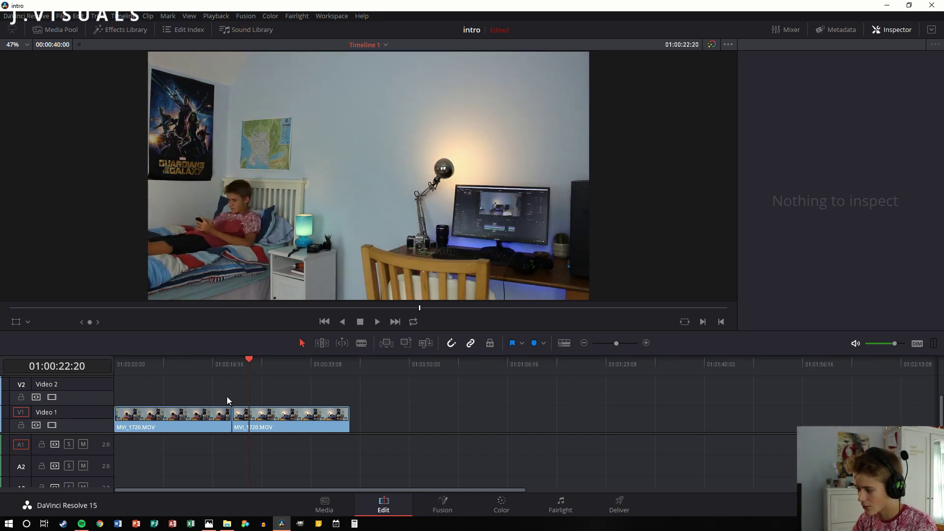
left_click(126, 364)
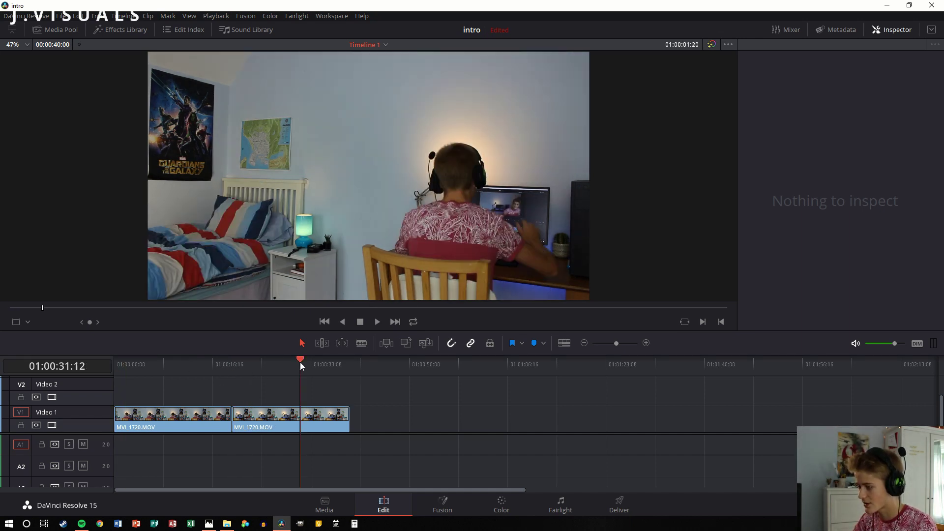
left_click(162, 365)
left_click(230, 362)
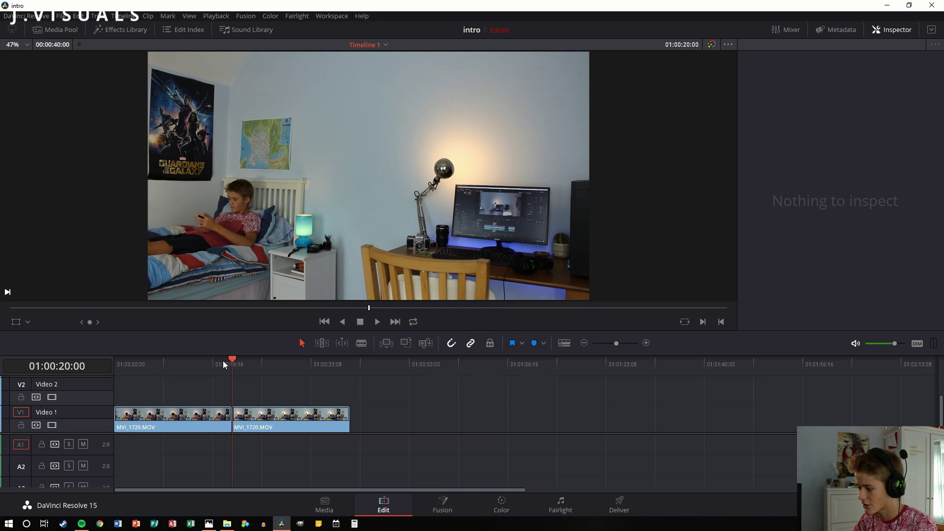
left_click_drag(224, 364, 116, 360)
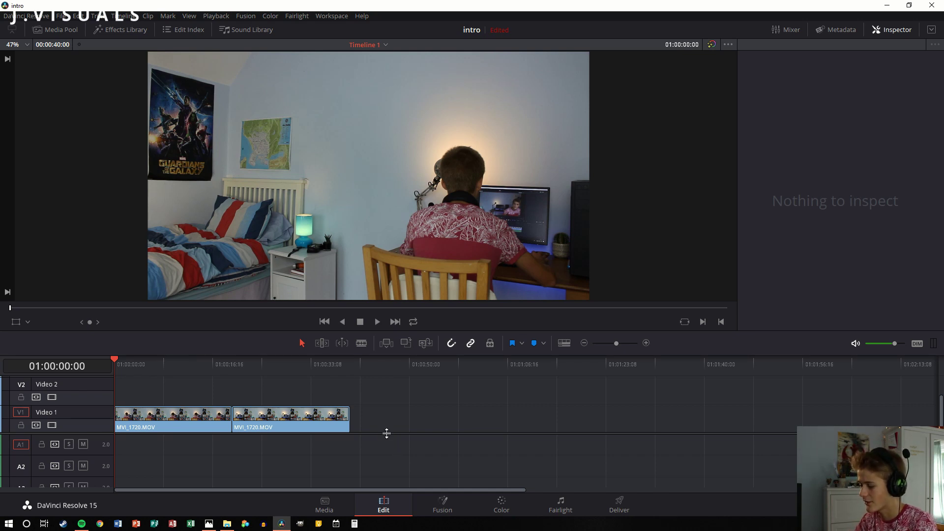
- Stack the second take on Video 2, then set Crop Right 1118.6 and Softness 75.65
left_click_drag(387, 432, 385, 449)
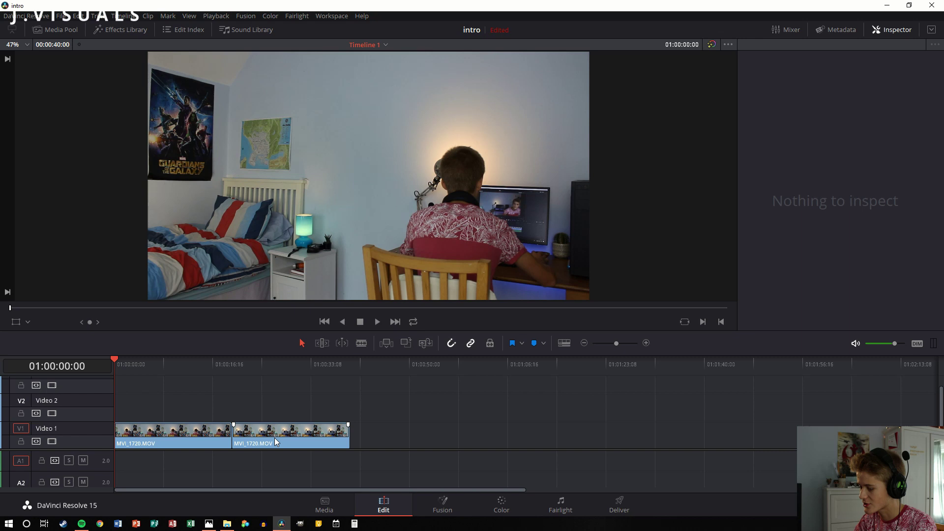
left_click_drag(274, 438, 163, 413)
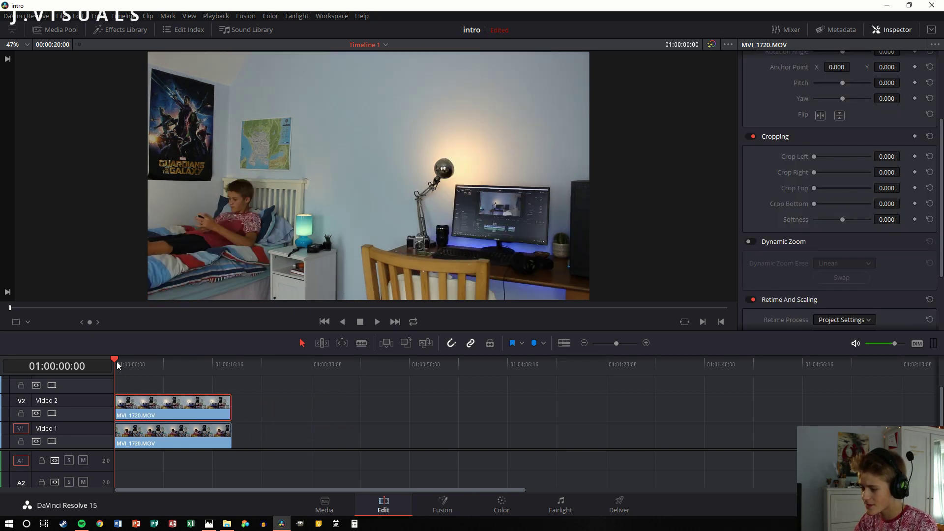
left_click_drag(117, 360, 138, 363)
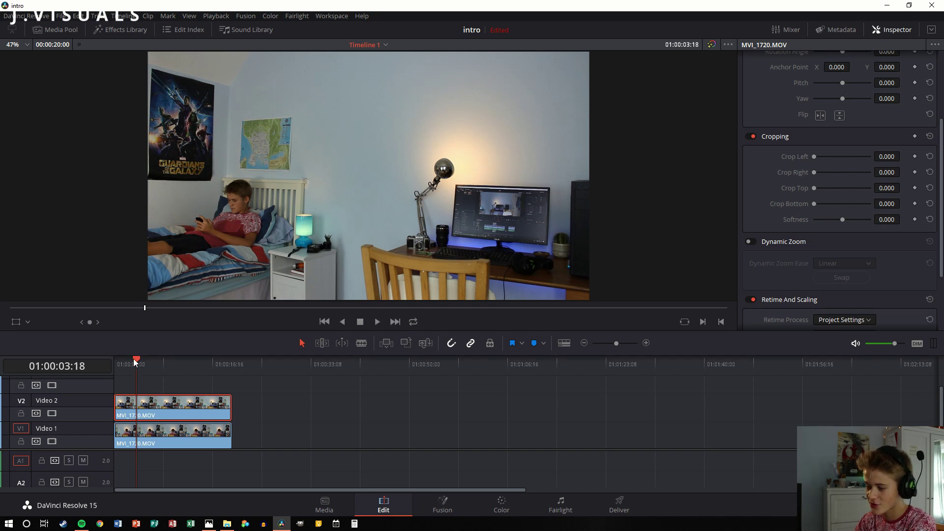
left_click_drag(134, 361, 113, 362)
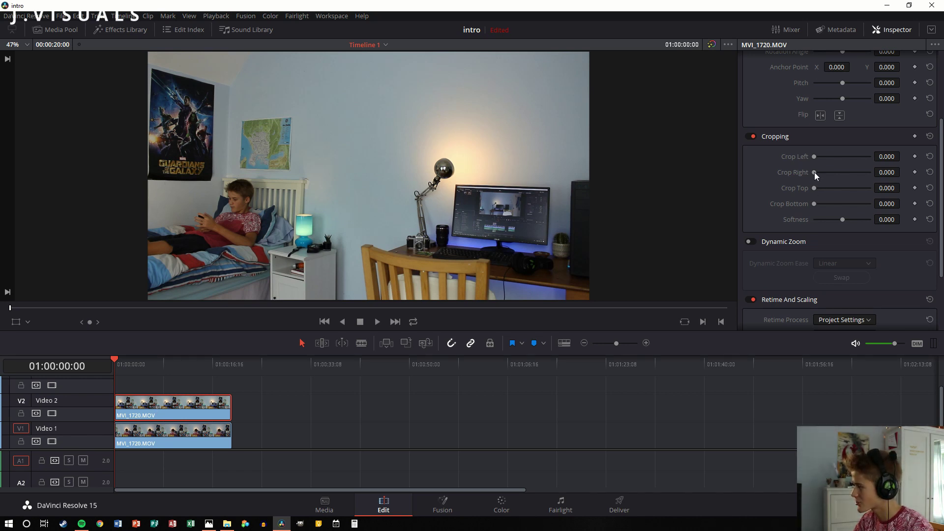
left_click_drag(814, 172, 847, 168)
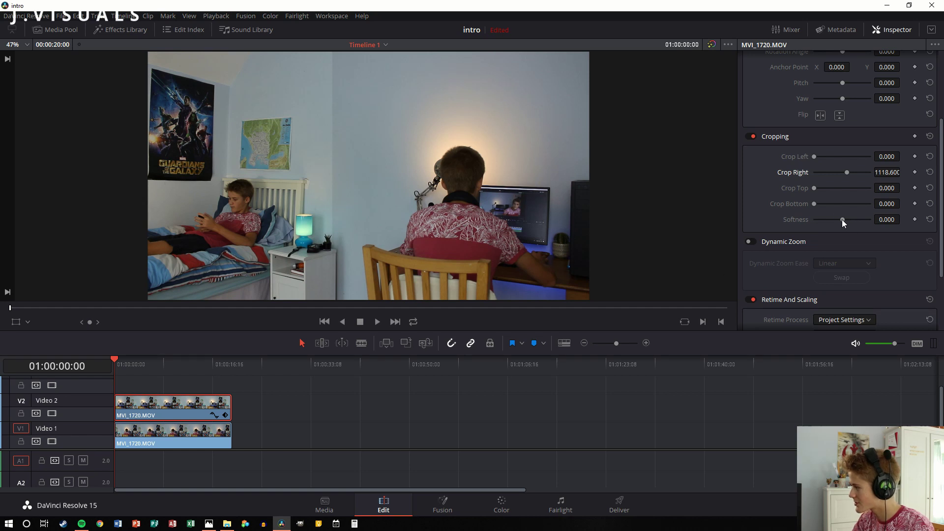
left_click_drag(844, 220, 864, 219)
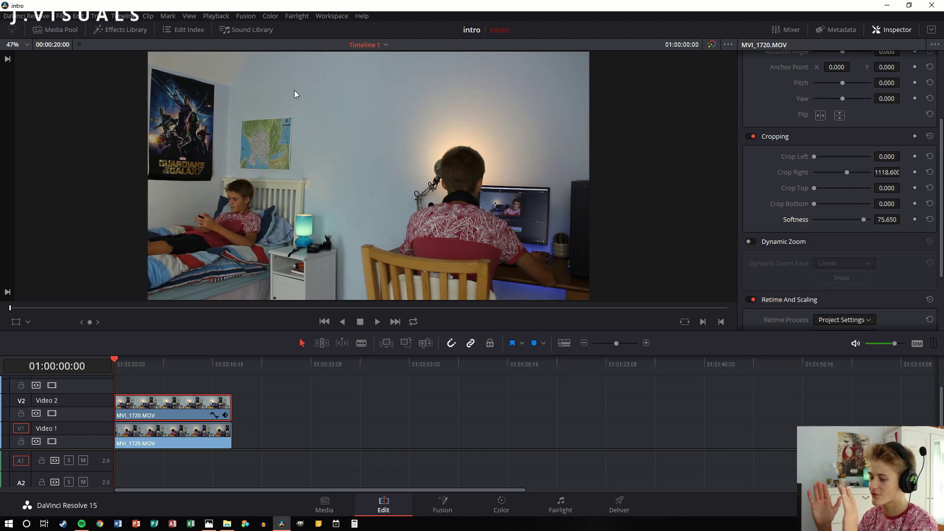
key("space")
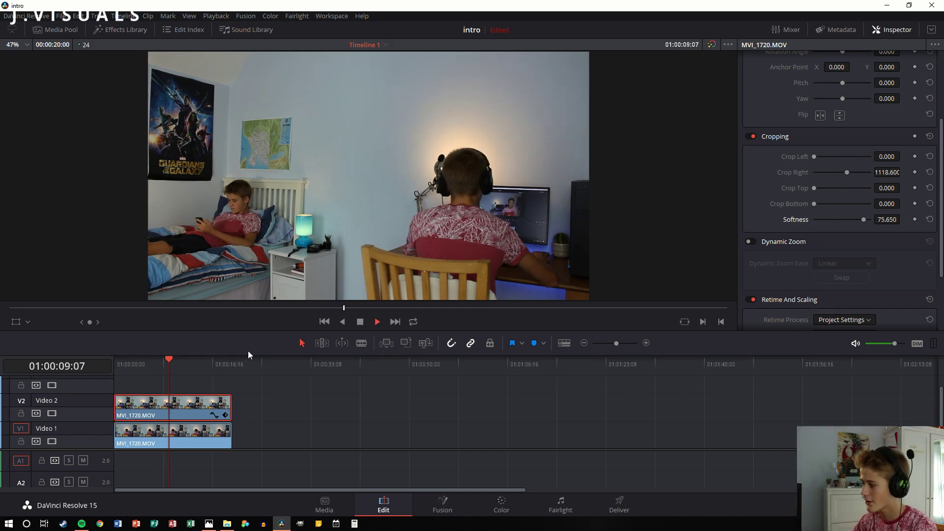
left_click(125, 364)
key("Home")
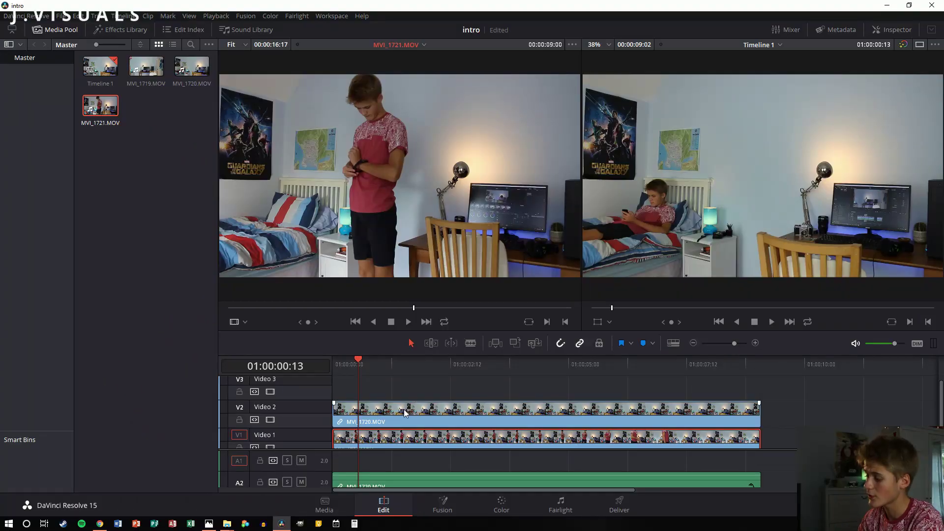
- Nudge the timeline forward and scrub the MVI_1721.MOV source clip to about 00:00:09:22
left_click(368, 362)
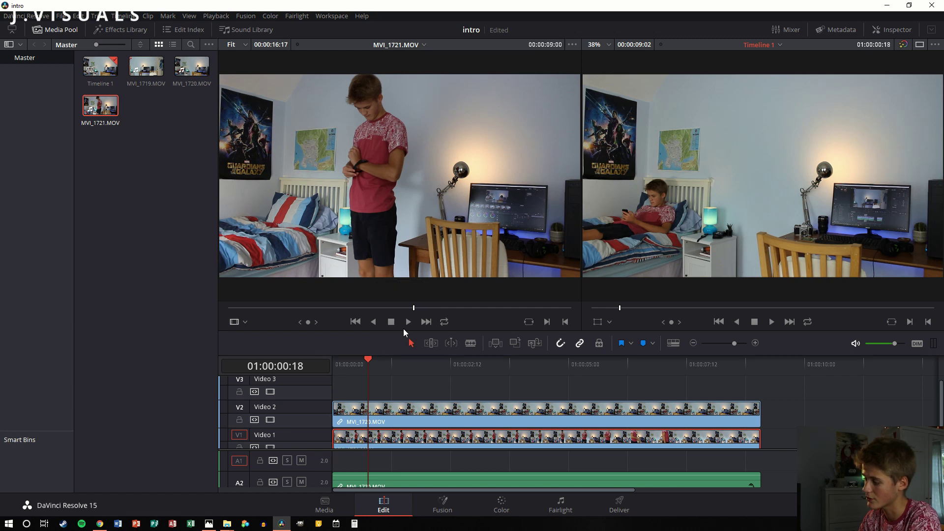
left_click_drag(414, 309, 432, 306)
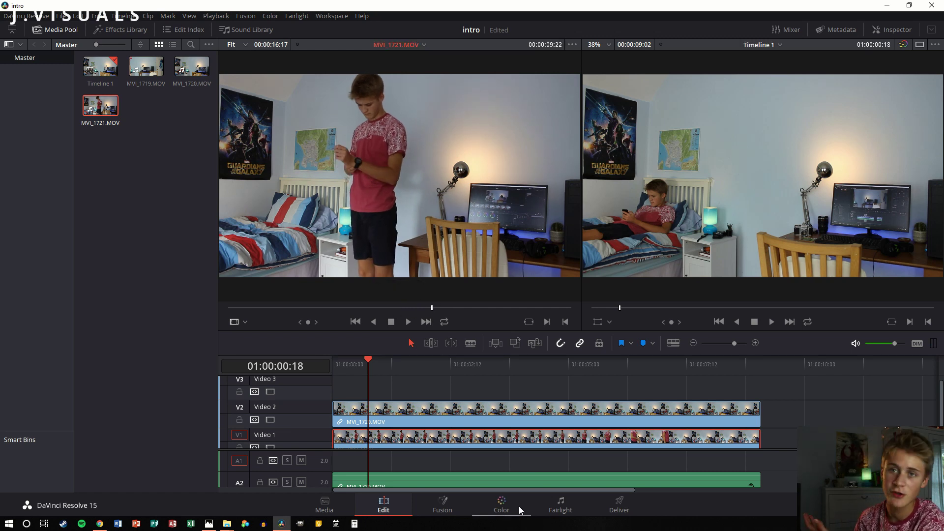
- On the Color page, move the rectangle power window onto the boy lying on the bed
left_click(501, 506)
left_click_drag(352, 145, 275, 123)
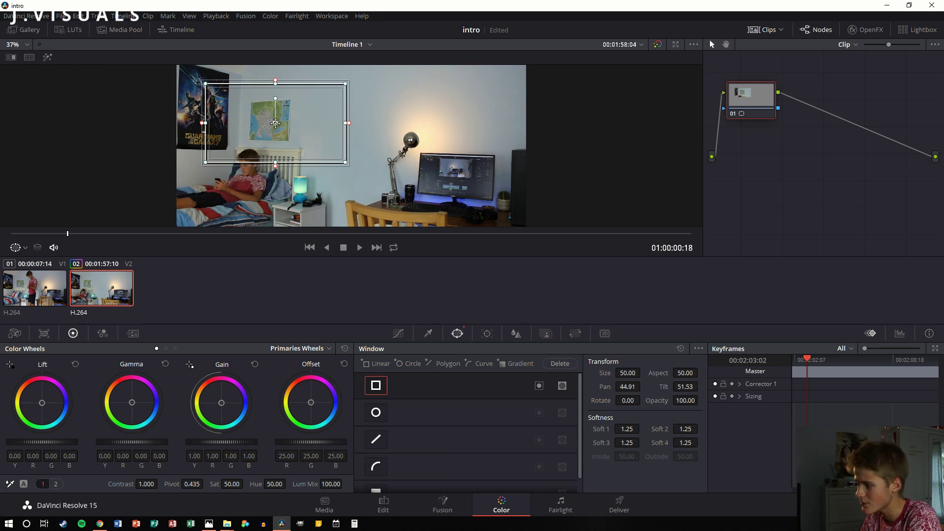
left_click_drag(275, 123, 199, 171)
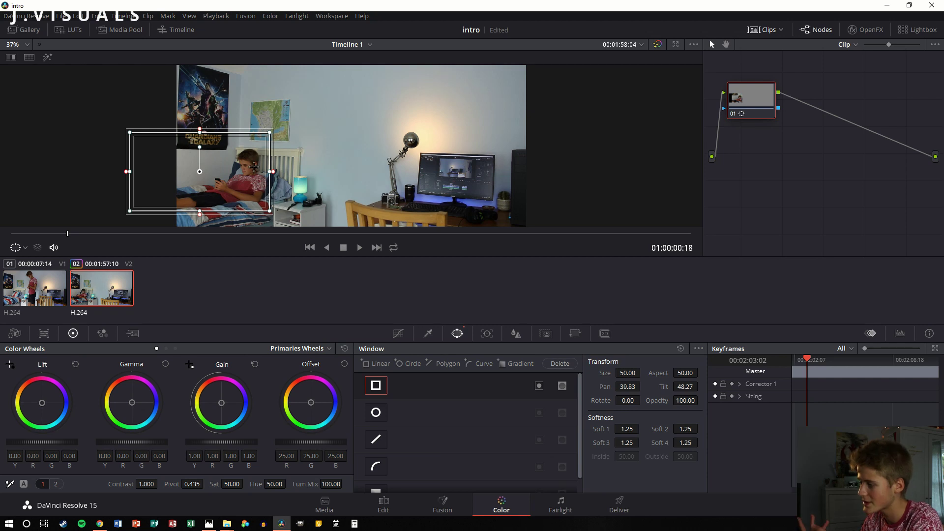
- Skew the window's corners and edges to outline the boy, widening it toward the bedside lamp
left_click_drag(136, 135, 161, 144)
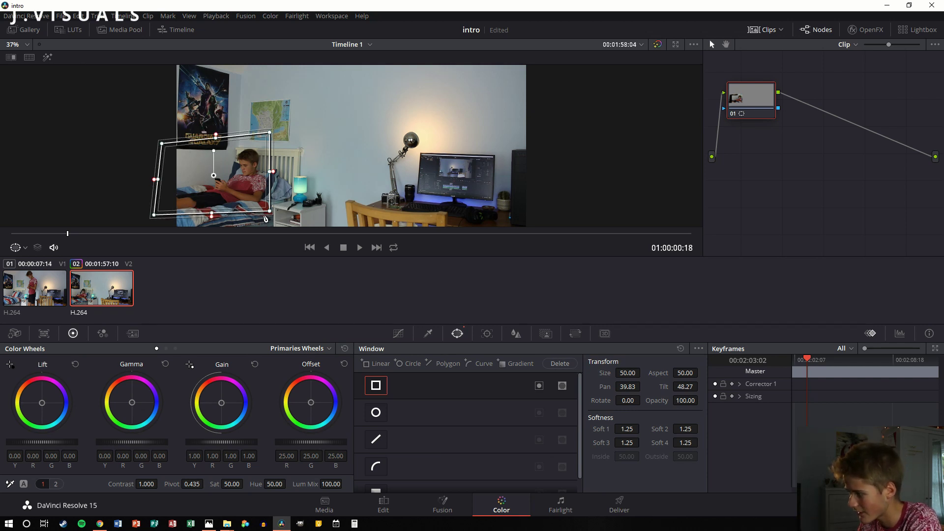
left_click_drag(269, 211, 265, 209)
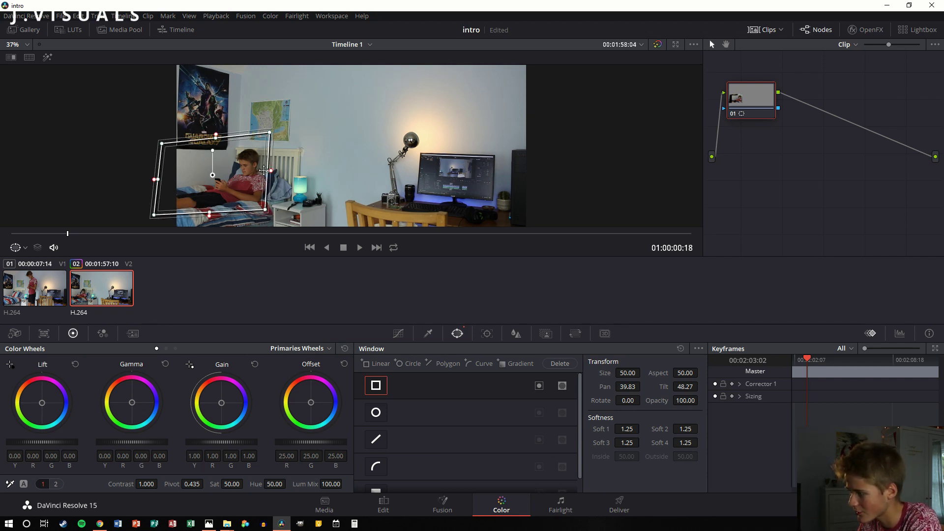
left_click_drag(266, 171, 269, 172)
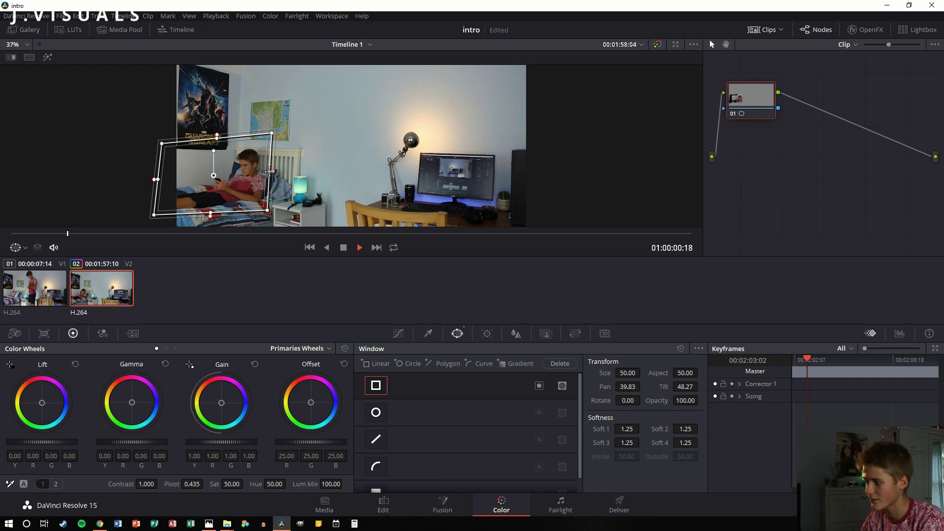
key("space")
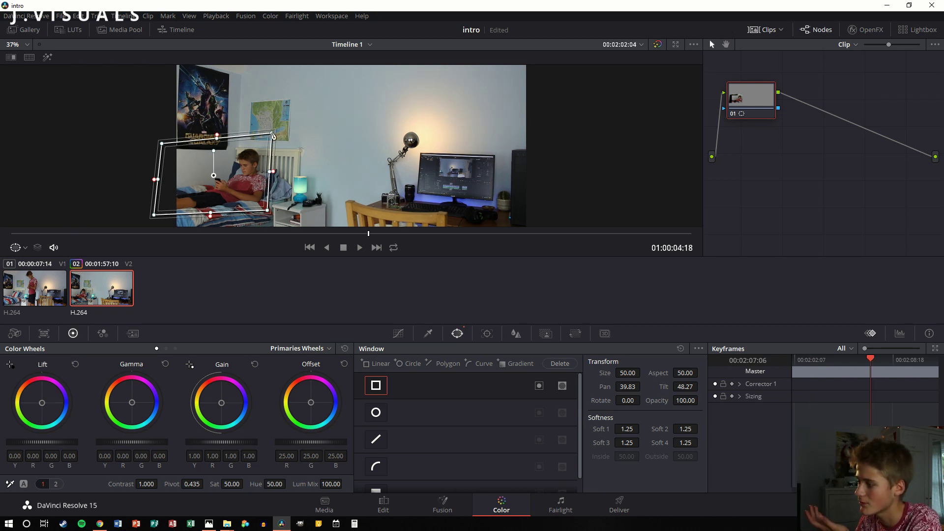
mouse_move(272, 133)
left_mouse_down()
mouse_move(273, 151)
mouse_move(267, 146)
left_mouse_up()
left_click_drag(165, 146, 175, 149)
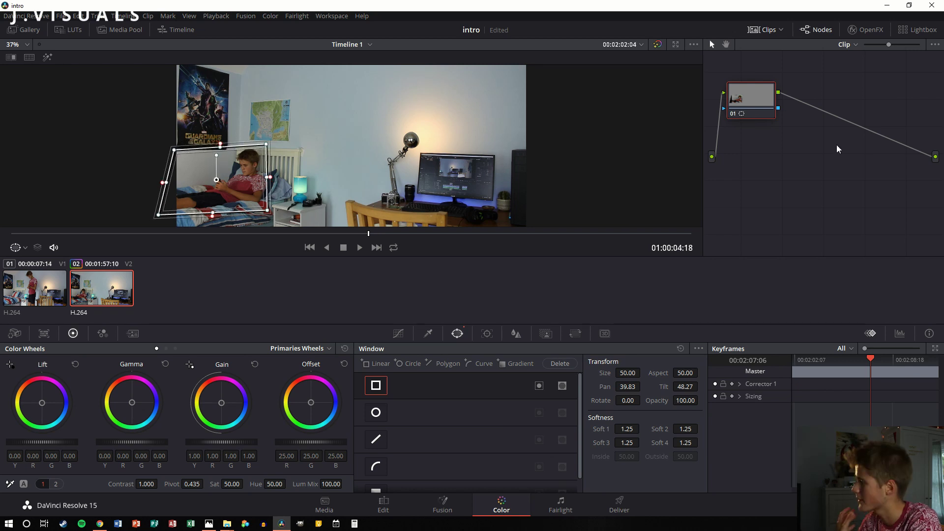
- Add an Alpha Output node, connect the node's alpha to it, and review the composite
right_click(805, 141)
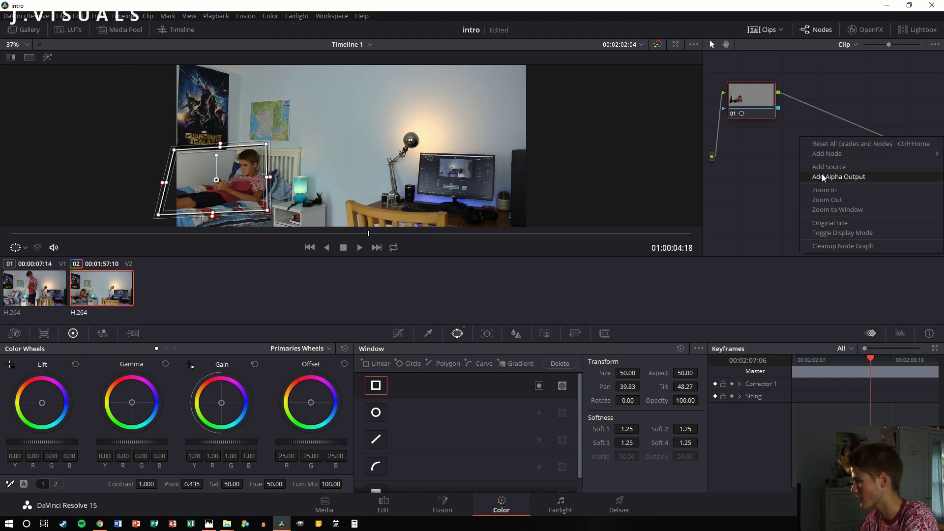
left_click(836, 177)
left_click_drag(779, 111, 936, 176)
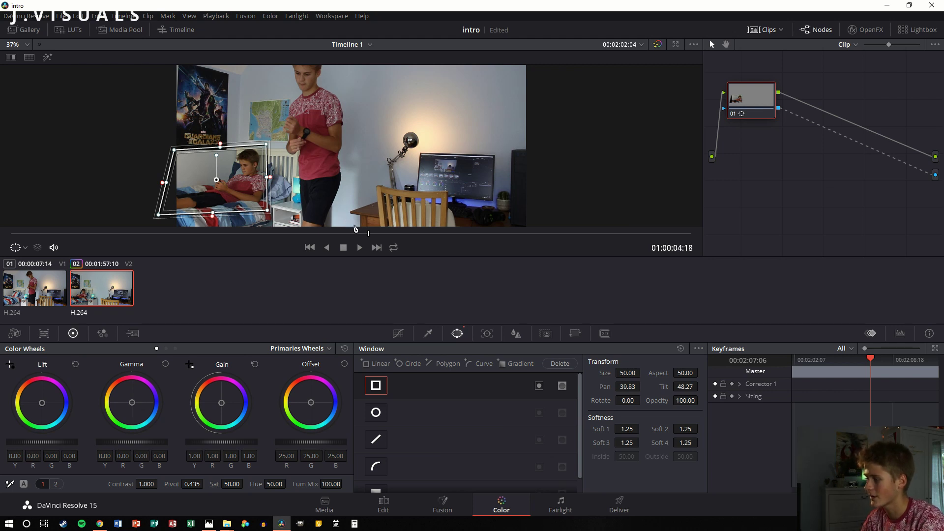
left_click(177, 240)
left_click_drag(177, 234, 213, 236)
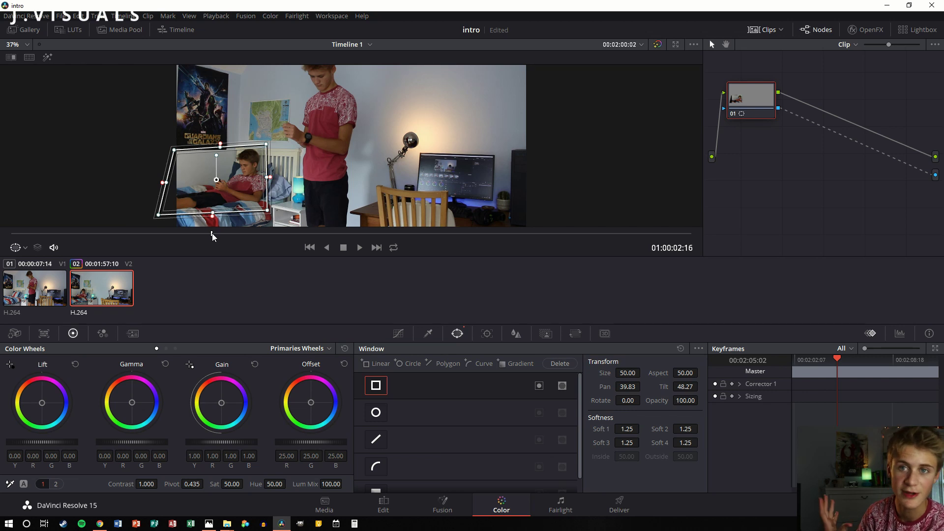